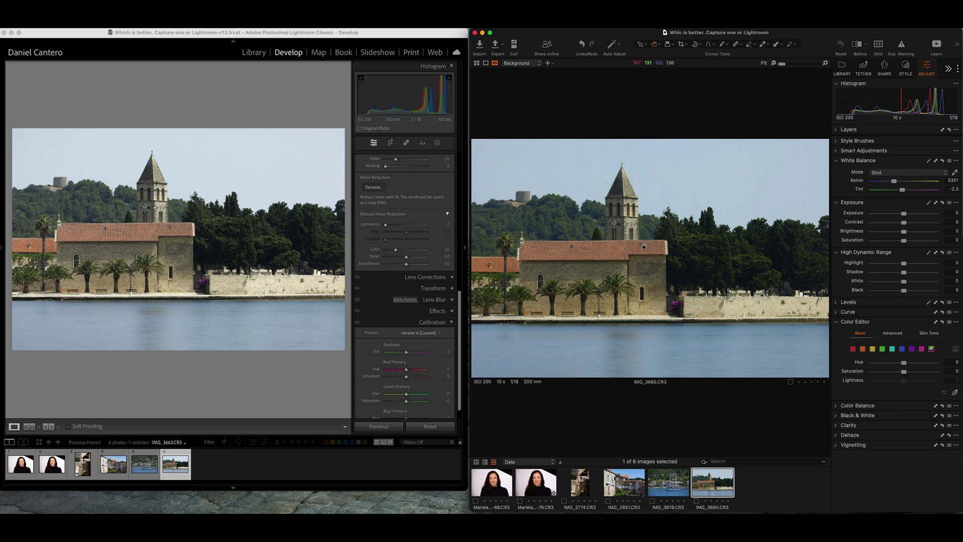
Step: Zoom into the palm tree and lamppost of IMG_3660.CR3 in both Capture One and Lightroom Classic, framing the same area
click(614, 285)
drag(639, 276, 666, 169)
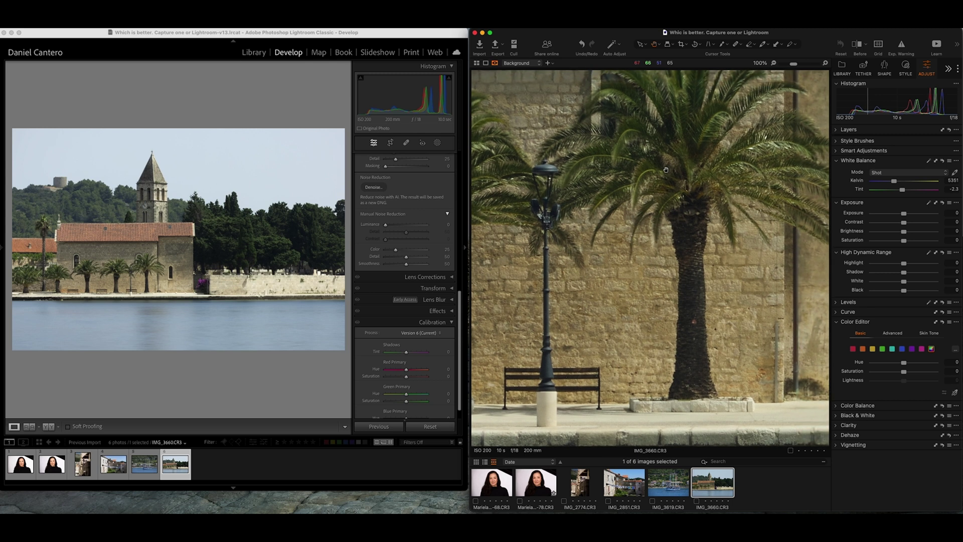
click(136, 276)
click(141, 273)
drag(181, 277, 196, 221)
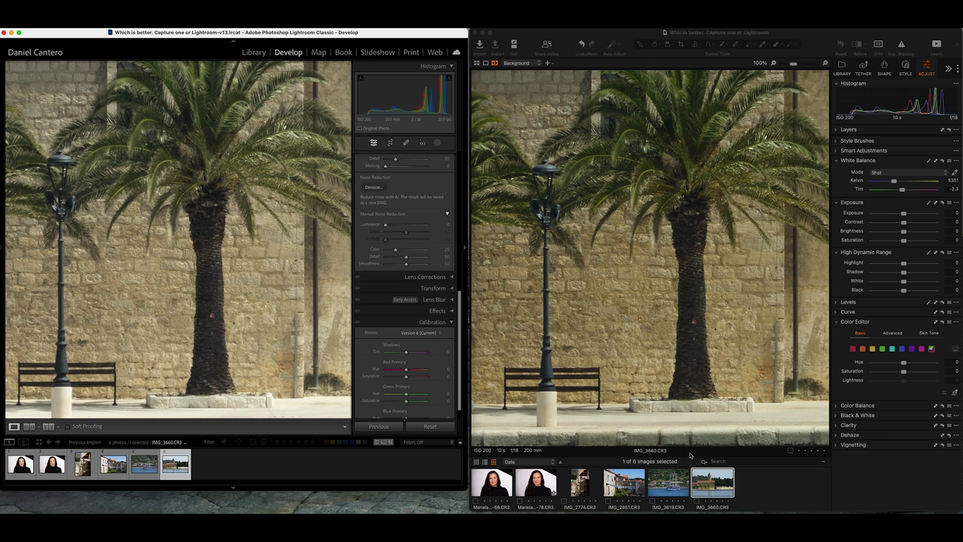
Step: Show the whole IMG_2851.CR3 photo in both Capture One and Lightroom Classic
click(629, 481)
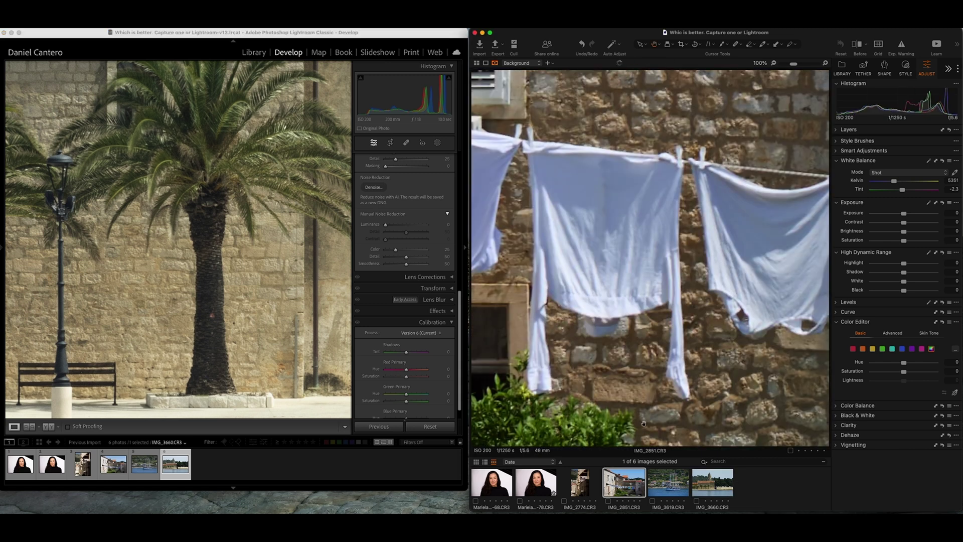
click(644, 322)
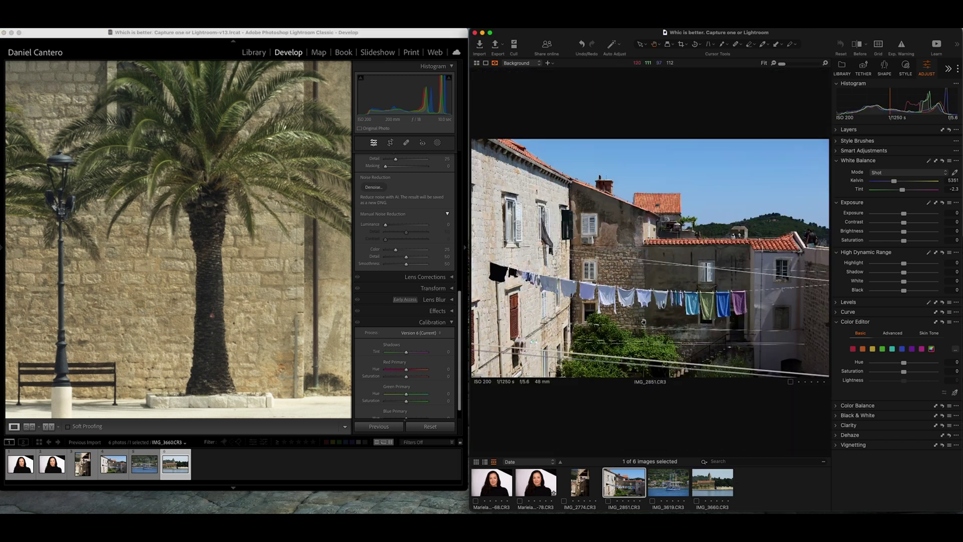
click(235, 331)
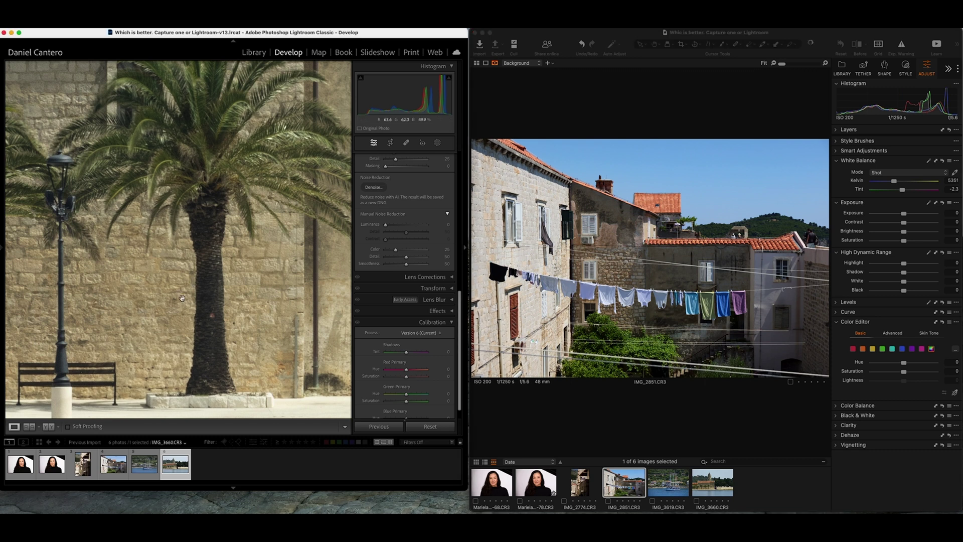
click(145, 313)
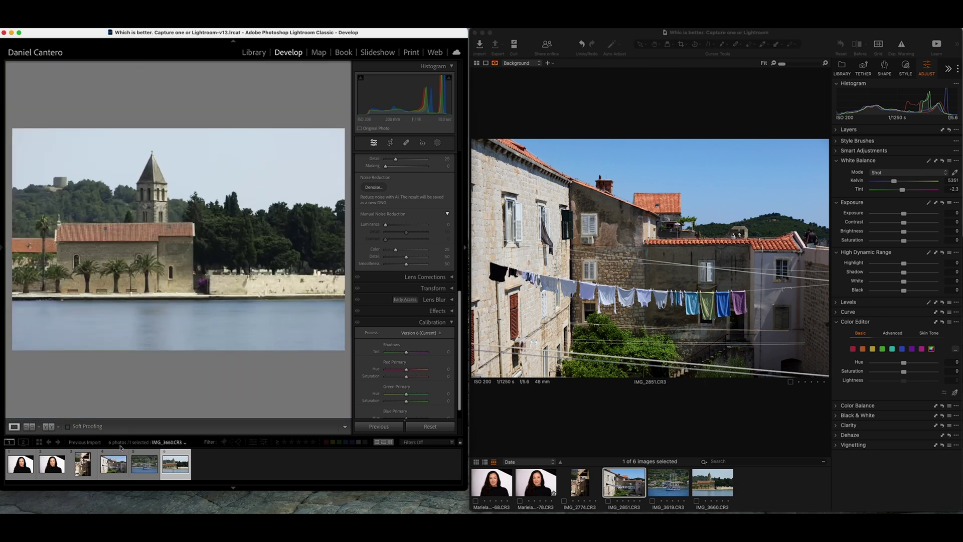
click(113, 464)
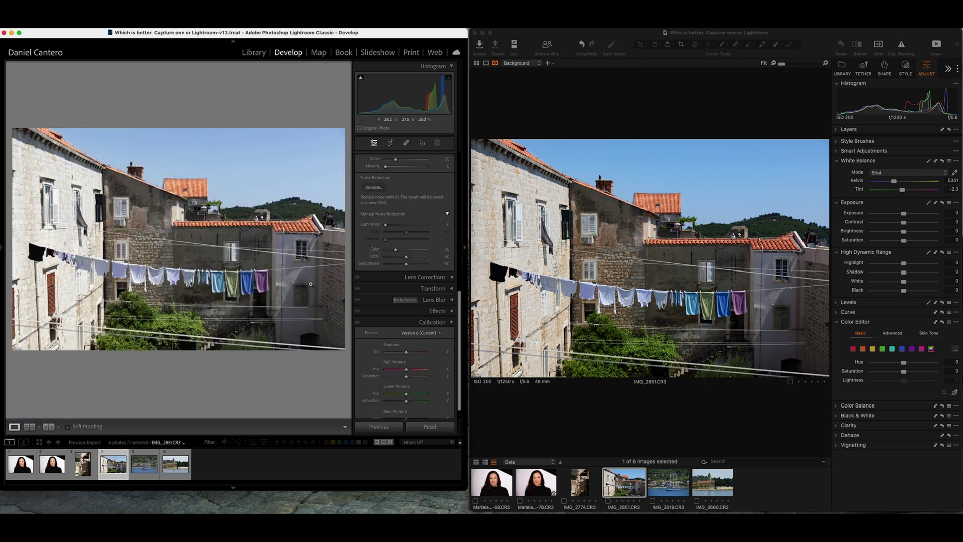
Step: Zoom into the blue towel on the clothesline in both Capture One and Lightroom Classic to compare its colour
click(711, 320)
scroll(711, 320, down, 2)
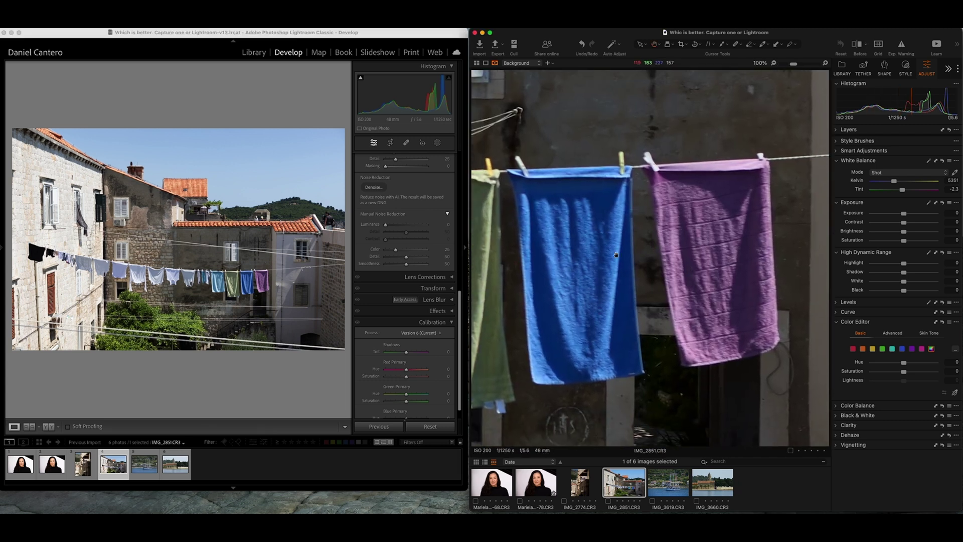
click(245, 284)
click(246, 281)
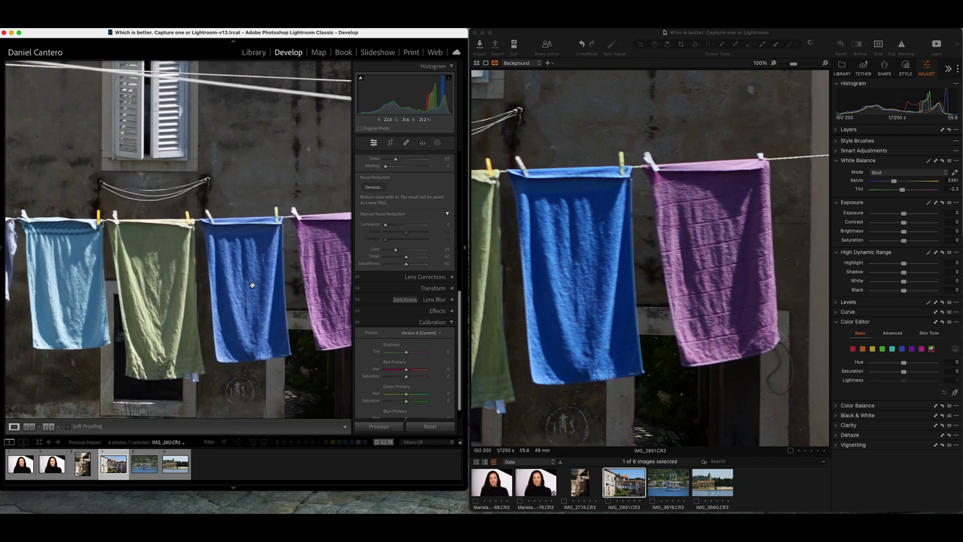
drag(247, 282, 328, 272)
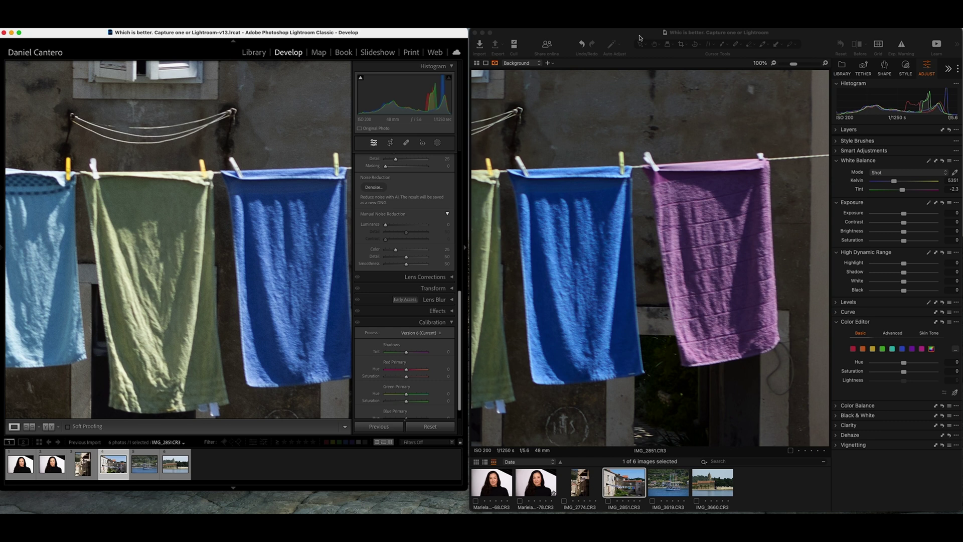
Step: Move the Capture One window beside Lightroom's towels to compare the blue and green tones, and return it clear of Lightroom's adjustments
drag(652, 36, 503, 23)
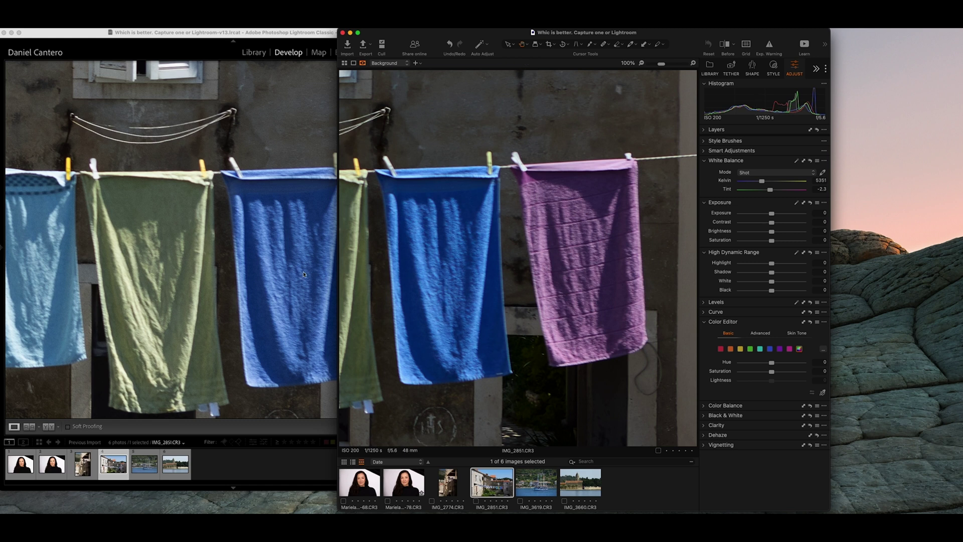
drag(465, 35, 567, 46)
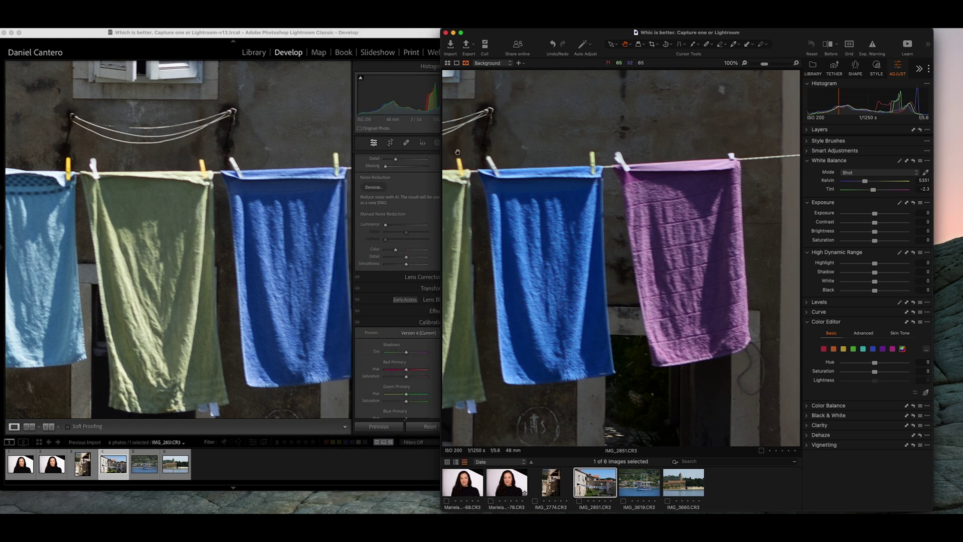
scroll(600, 199, left, 5)
drag(567, 46, 357, 46)
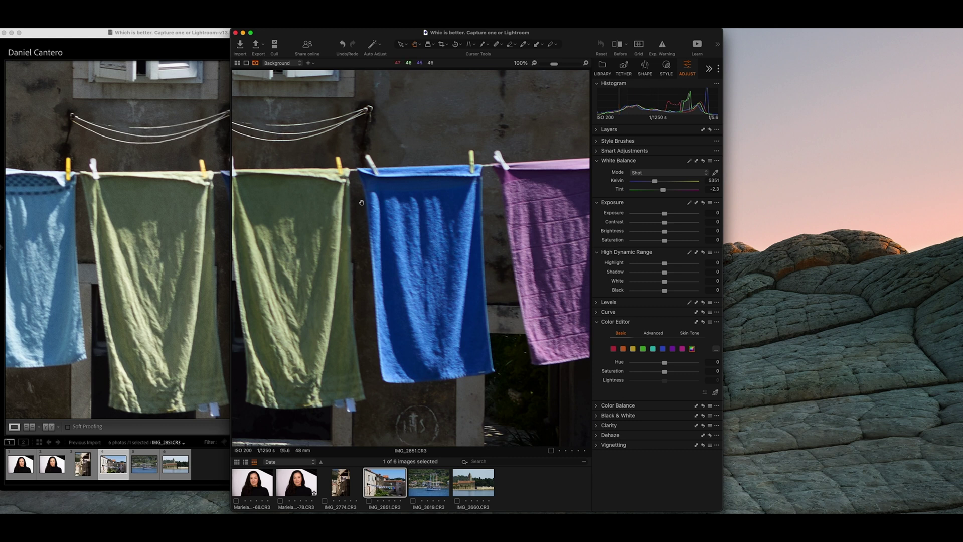
drag(394, 32, 631, 48)
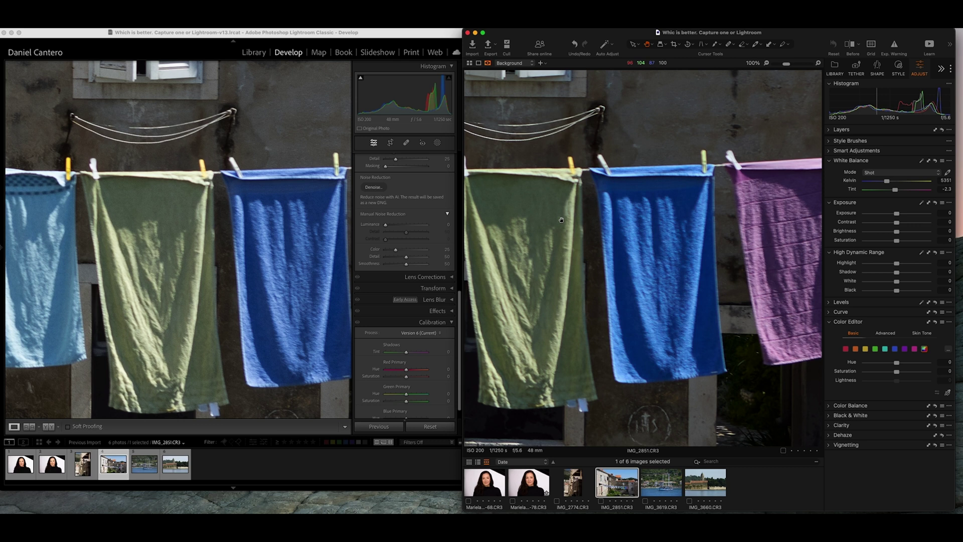
Step: Fit the clothesline photo in both applications and open the second portrait in Capture One and Lightroom Classic
click(620, 258)
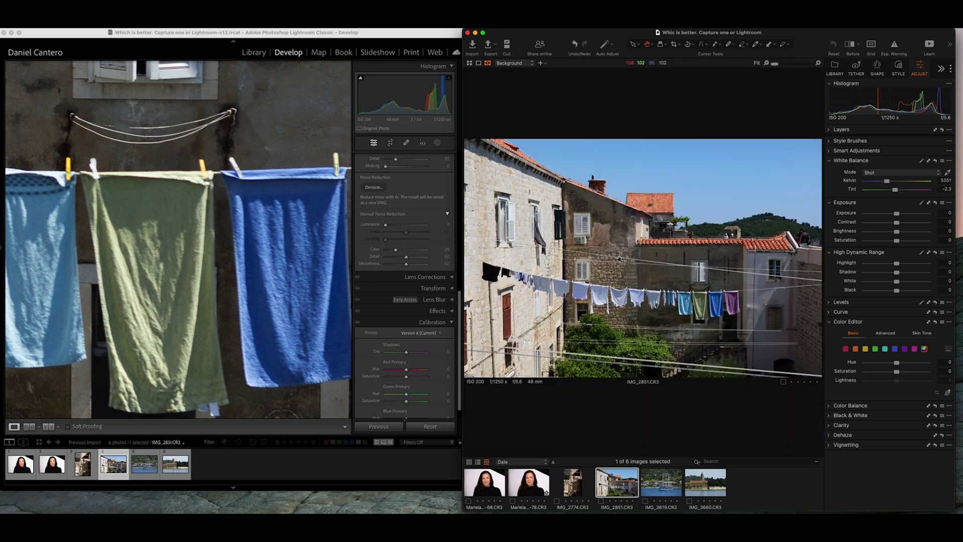
click(236, 284)
click(235, 284)
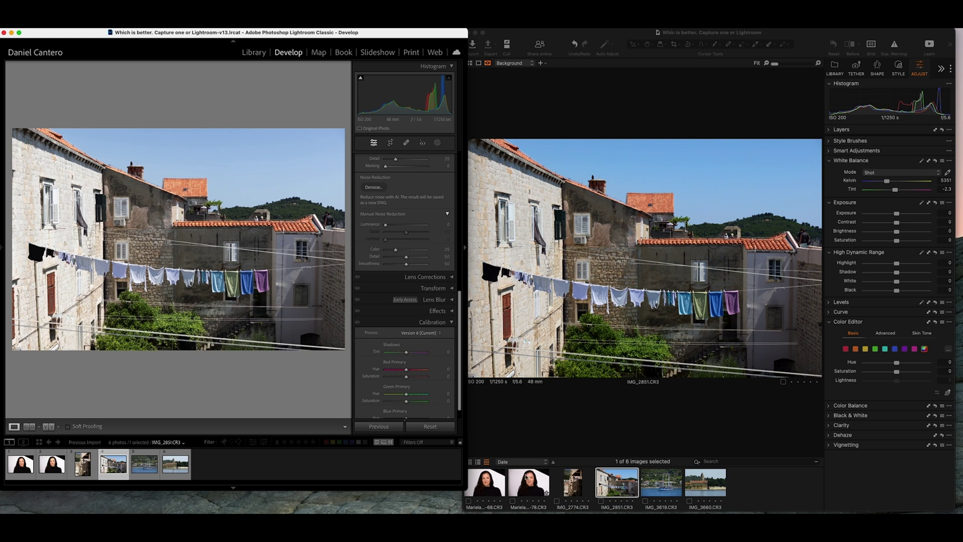
click(536, 484)
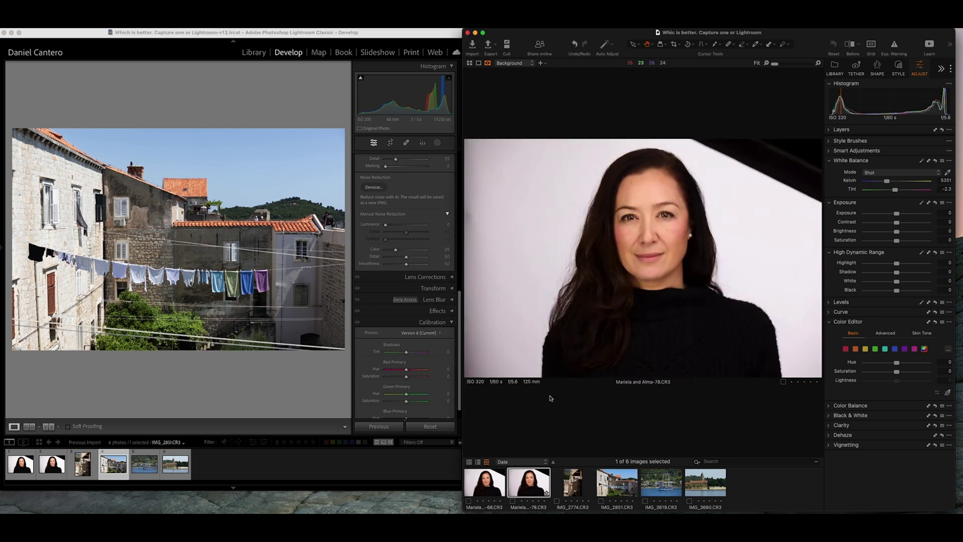
click(54, 465)
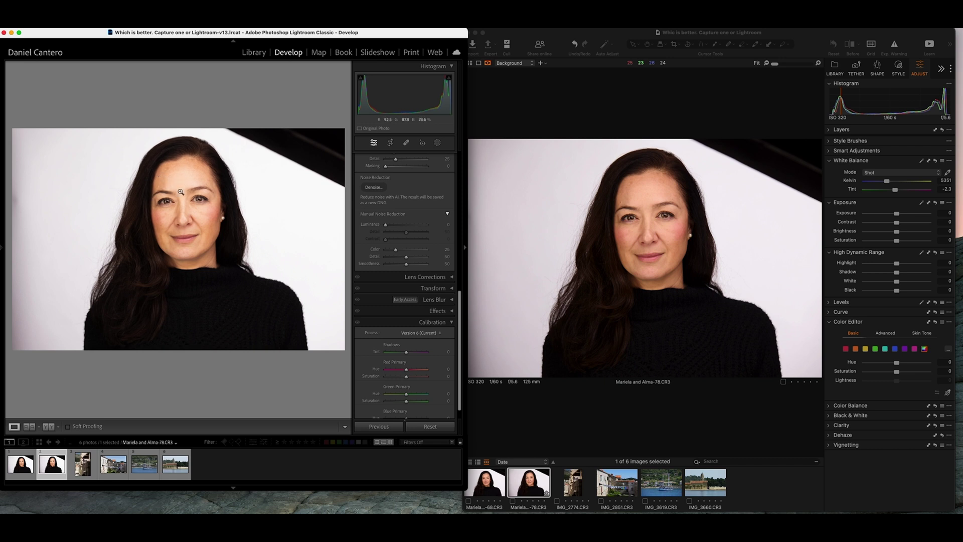
Step: Zoom into the portrait's face at 33% in Capture One and match the framing in Lightroom Classic to compare skin tones
click(651, 199)
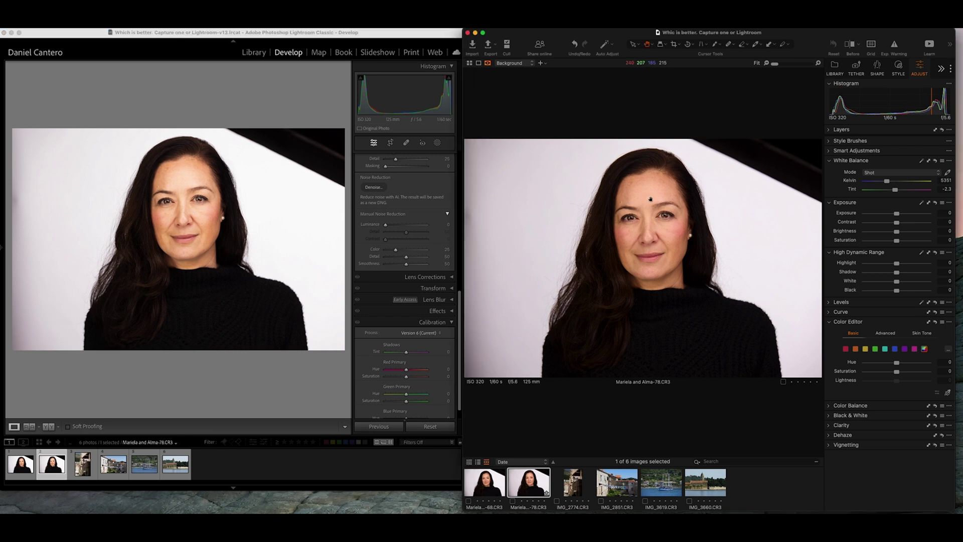
click(650, 198)
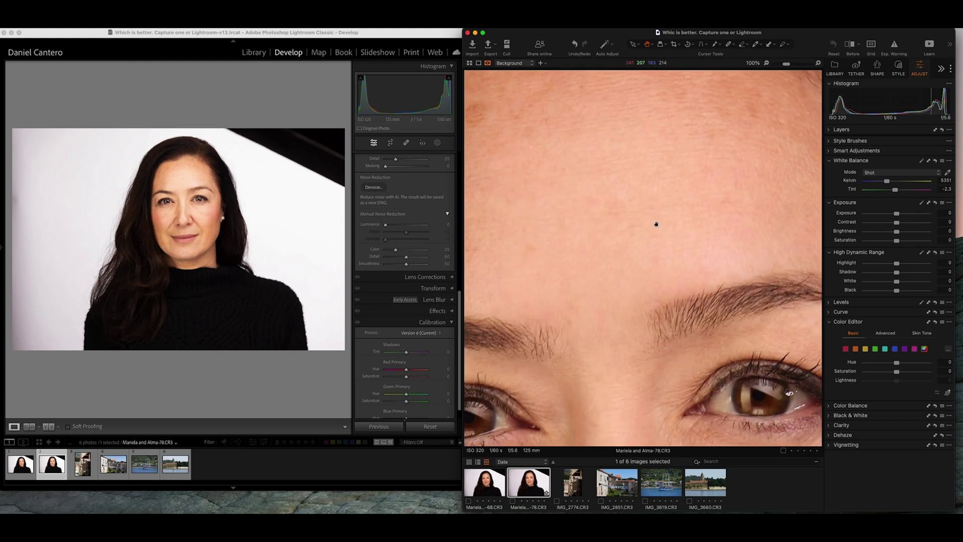
scroll(656, 224, down, 5)
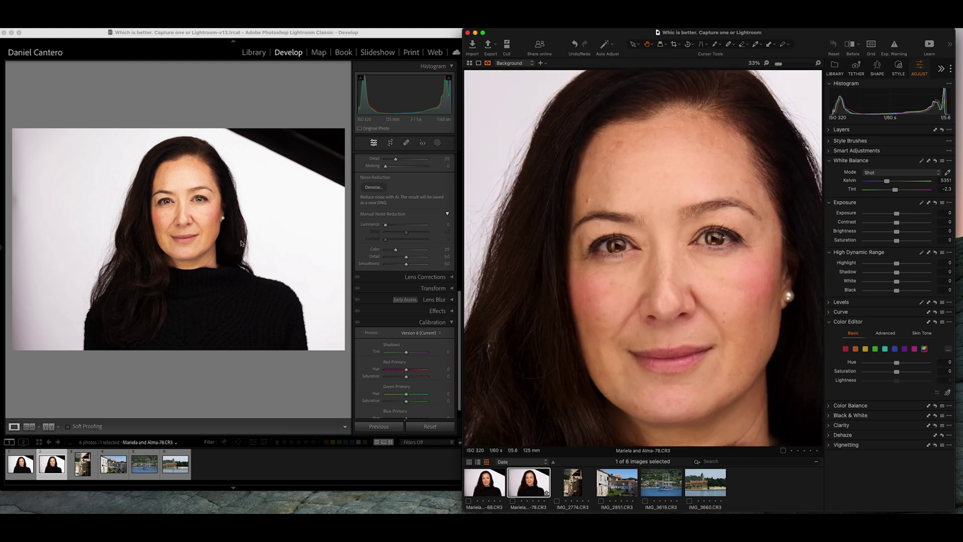
click(194, 210)
click(195, 208)
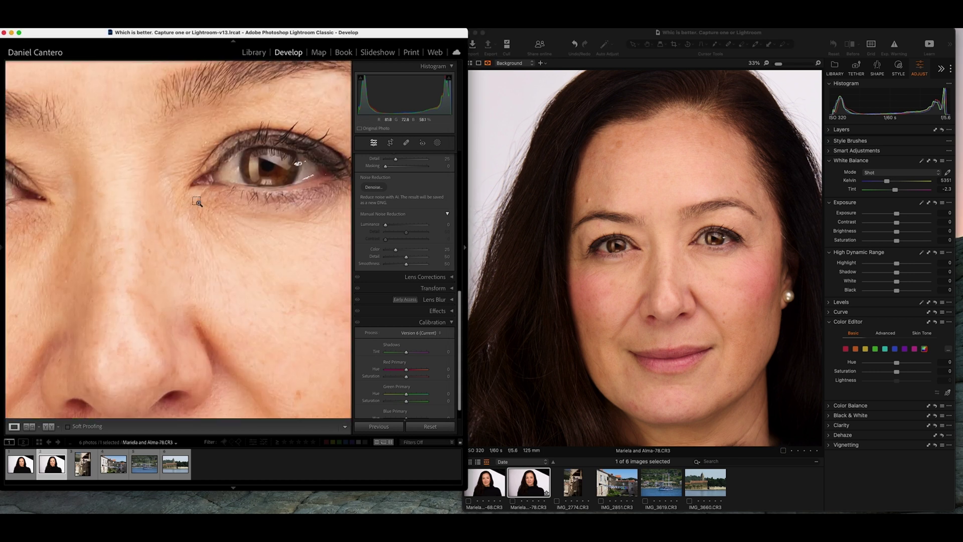
key(super+minus)
click(197, 202)
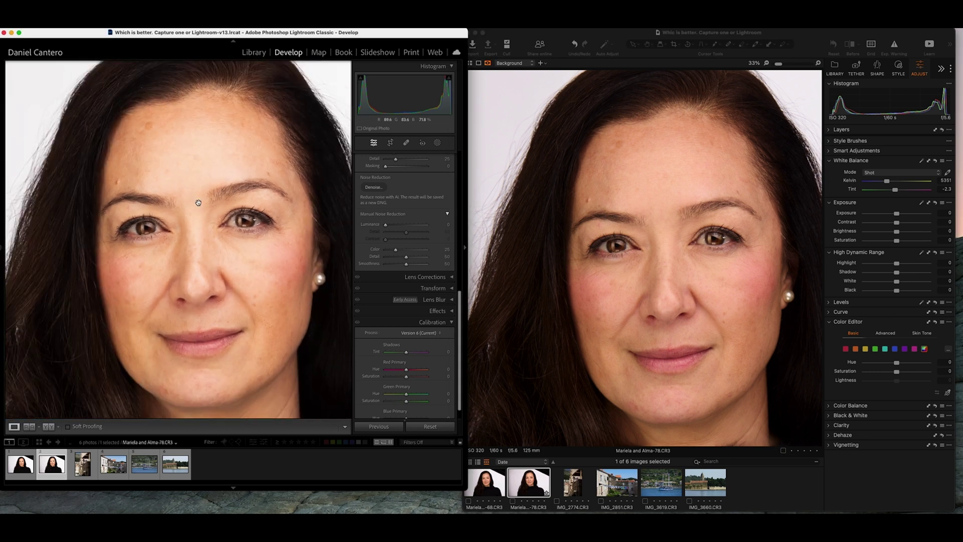
key(super+equal)
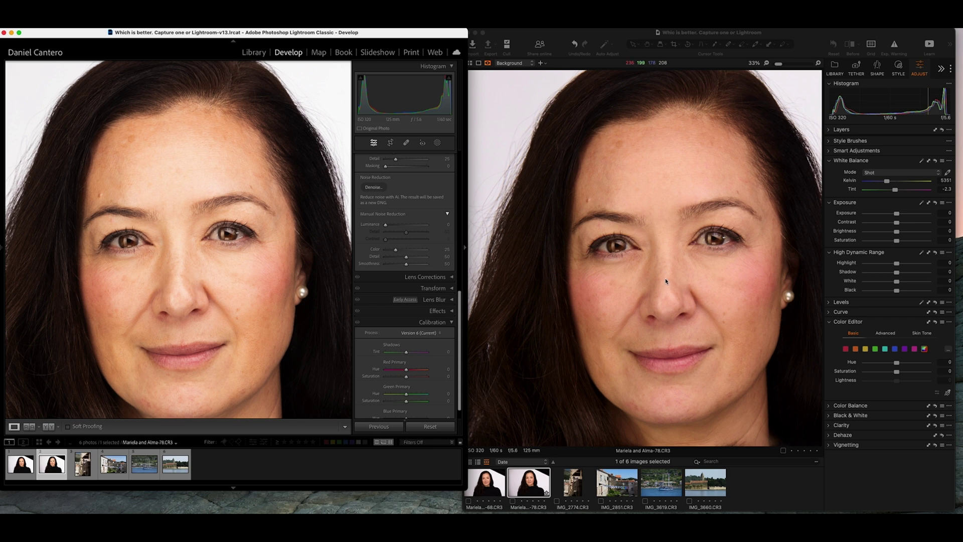
Step: Fit the whole portrait in the view of both Lightroom Classic and Capture One
click(174, 208)
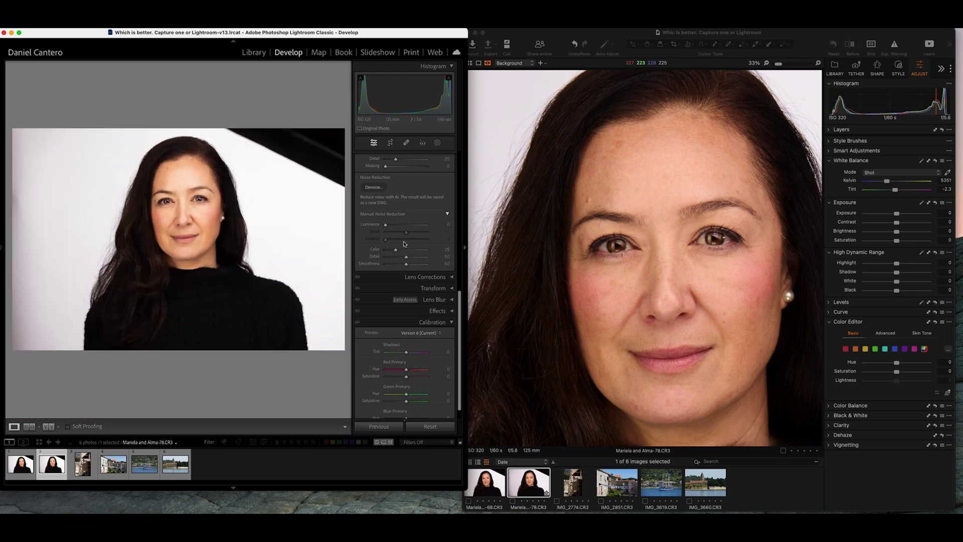
click(686, 244)
click(686, 244)
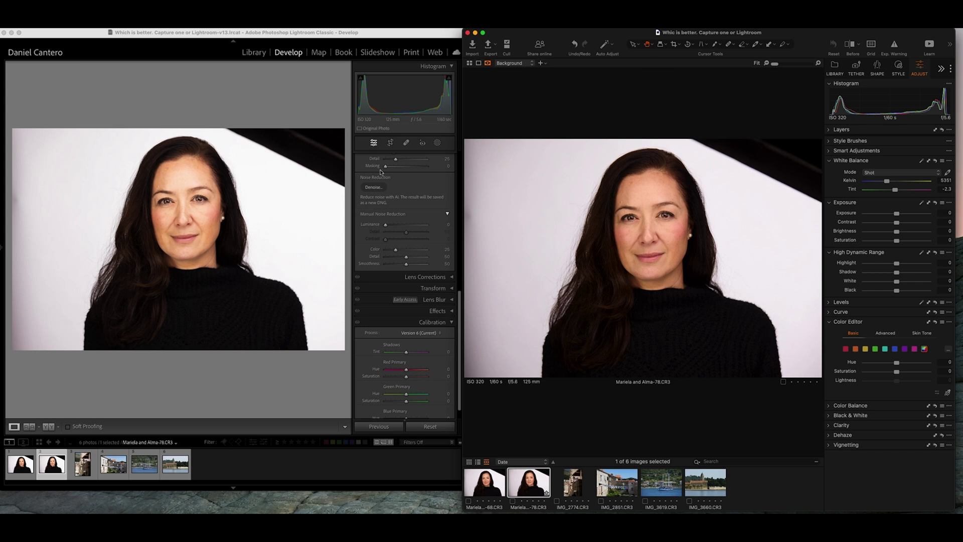
Step: Switch to Lightroom Classic and show the portrait's Basic adjustments
click(239, 36)
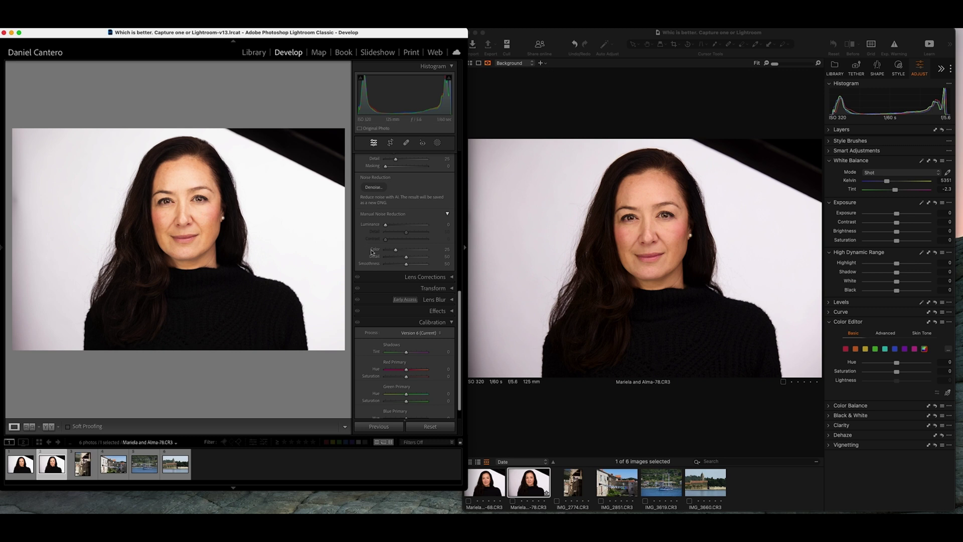
scroll(391, 155, up, 5)
scroll(397, 201, up, 8)
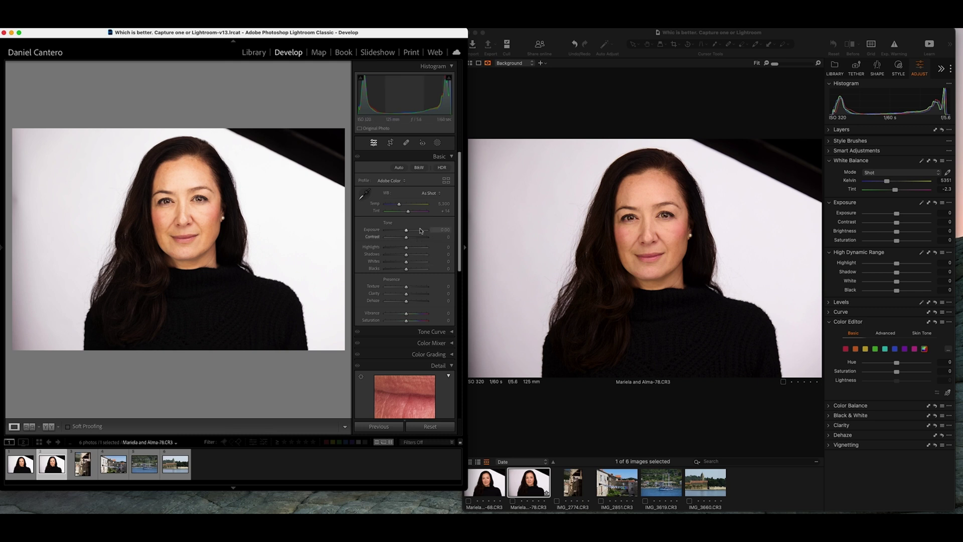
Step: Try process Version 1 in the portrait's Calibration settings, and return the process to Version 6 (Current)
scroll(419, 233, down, 8)
scroll(419, 225, down, 5)
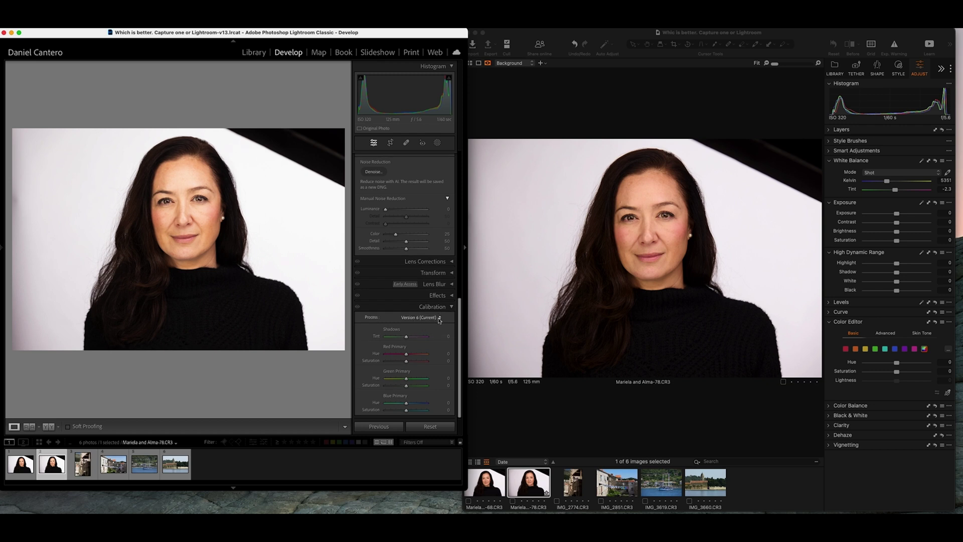
click(440, 318)
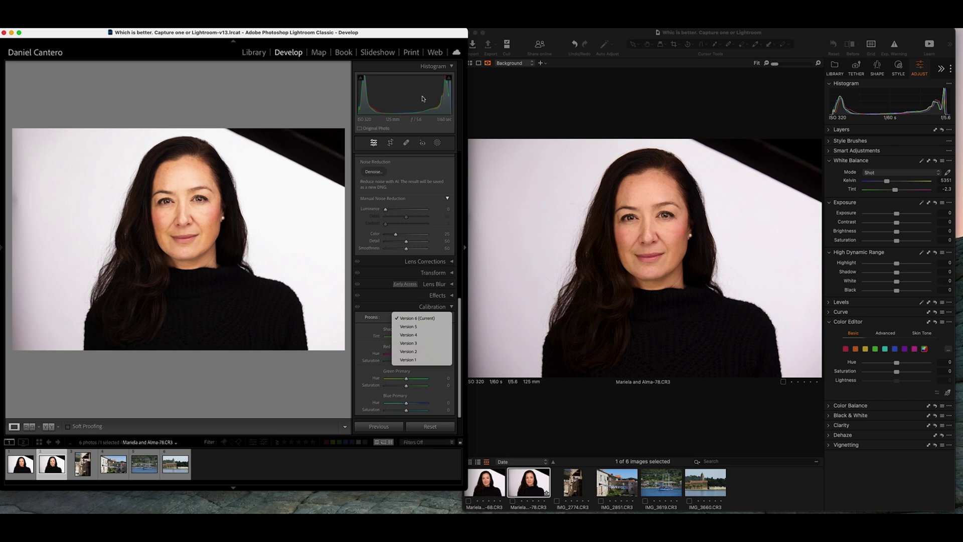
click(420, 360)
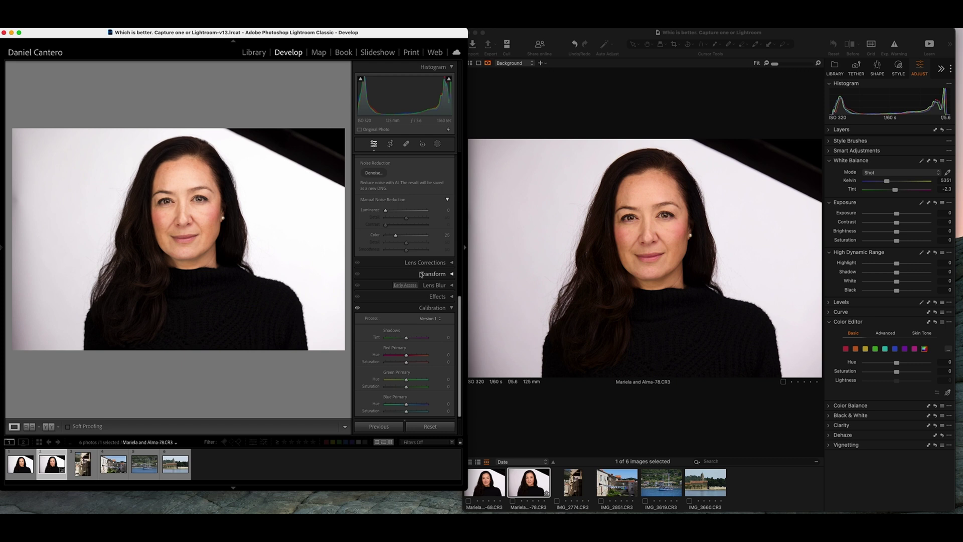
click(430, 318)
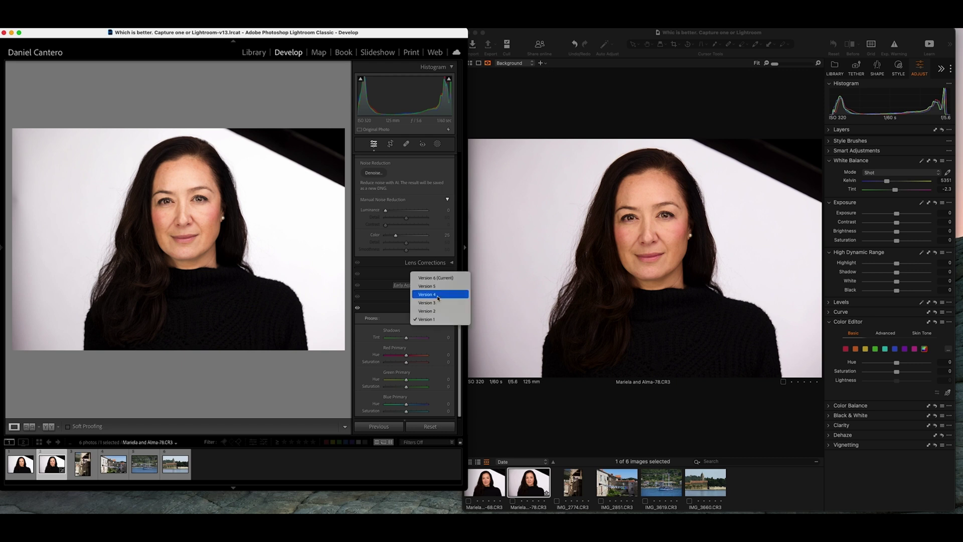
click(437, 277)
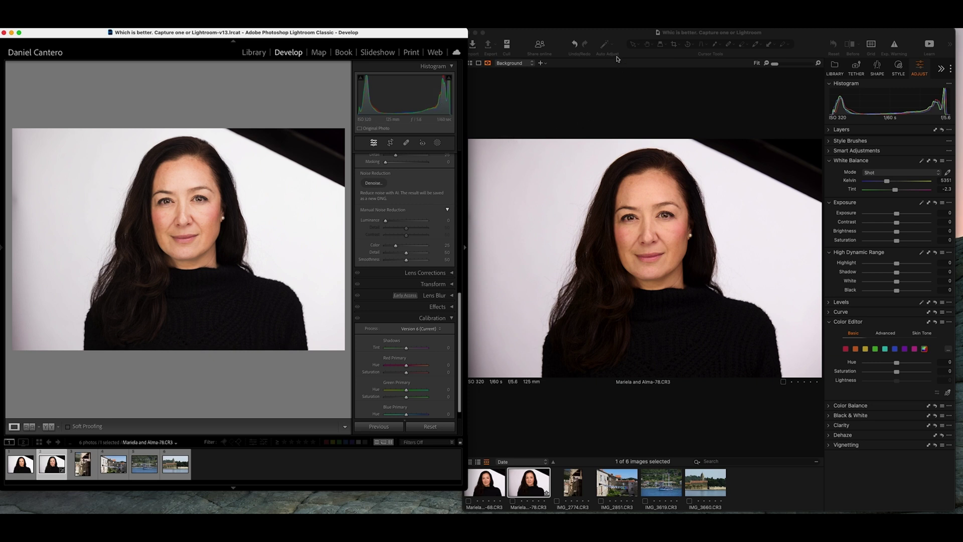
click(590, 38)
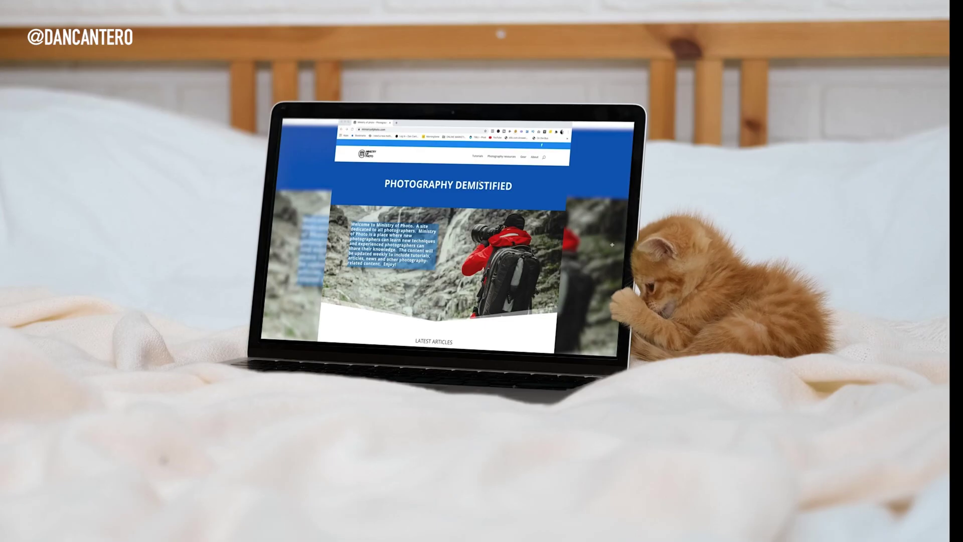
scroll(480, 182, down, 10)
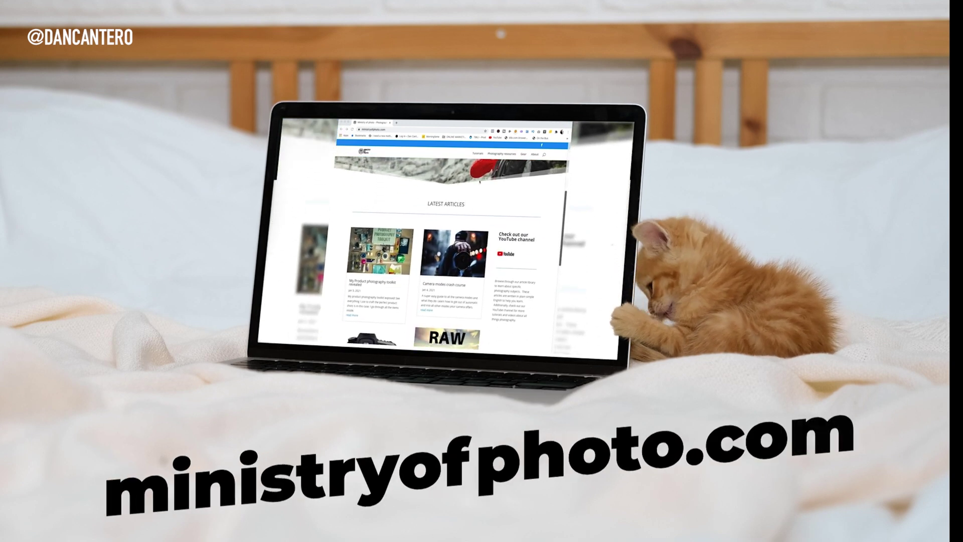